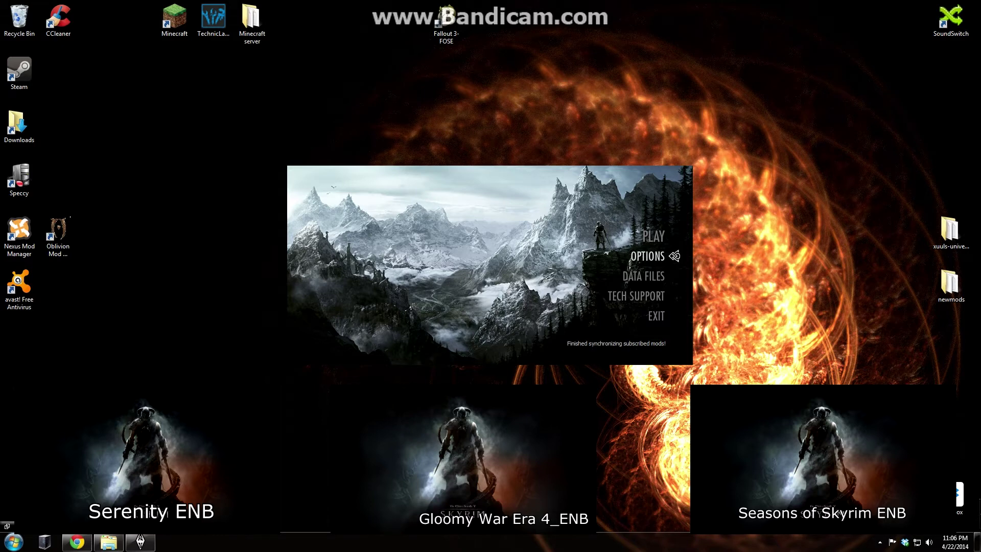
Apply the Ultra detail preset and set Antialiasing to Off (best performance).
{"action": "left_click", "coordinate": [675, 256]}
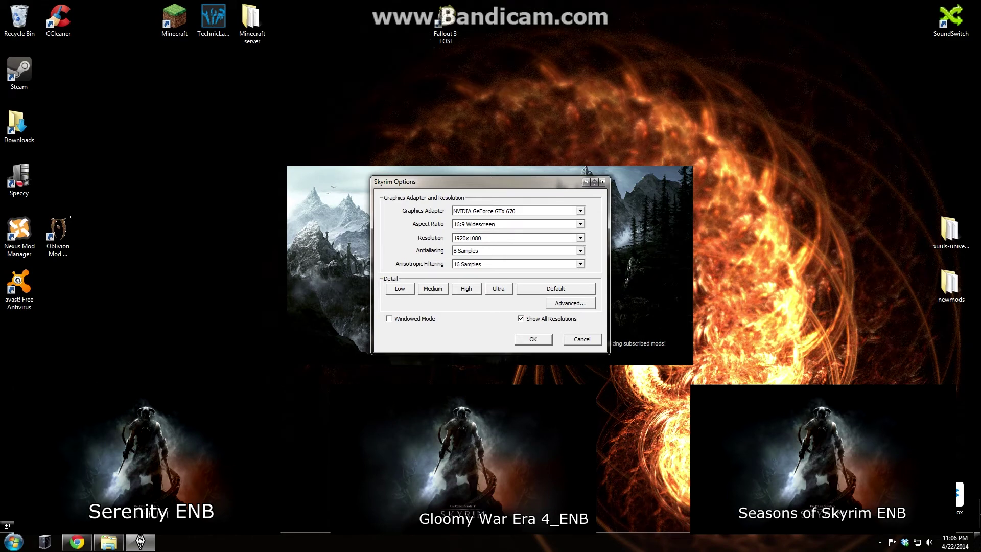
{"action": "left_click", "coordinate": [499, 288]}
{"action": "left_click", "coordinate": [560, 305]}
{"action": "left_click", "coordinate": [580, 250]}
{"action": "left_click", "coordinate": [511, 259]}
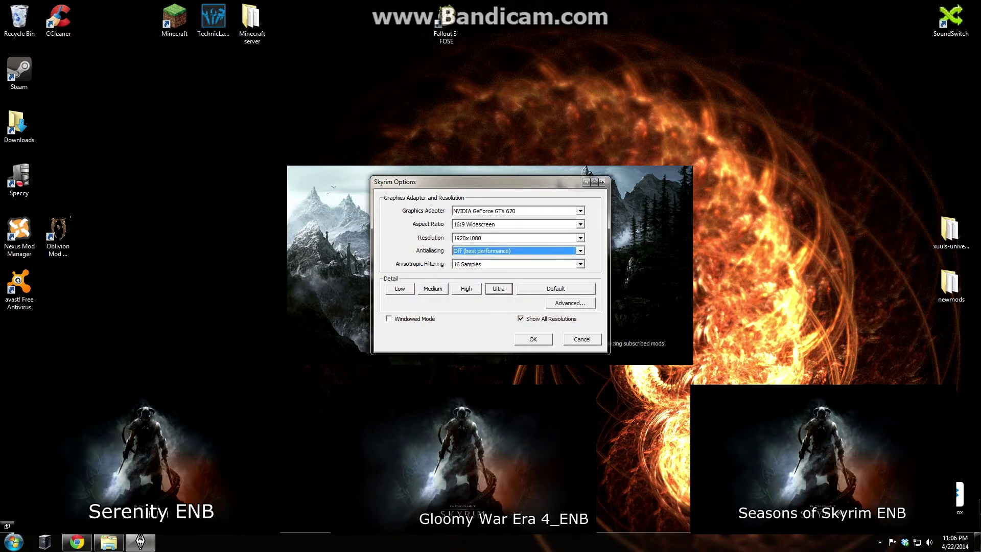
In the advanced View Distance settings, drag Light Fade down to 30 and Object Fade to 11.
{"action": "left_click", "coordinate": [570, 303]}
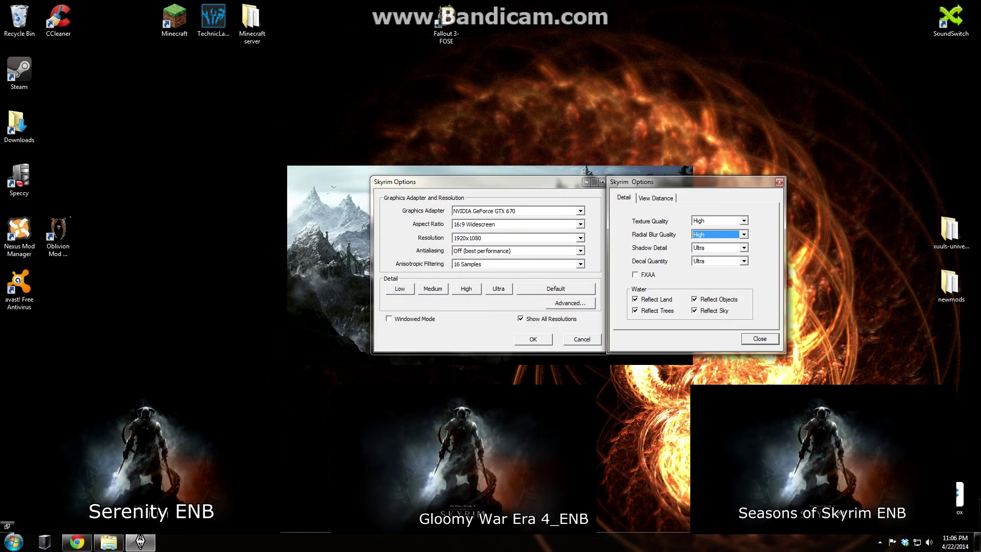
{"action": "left_click", "coordinate": [656, 197]}
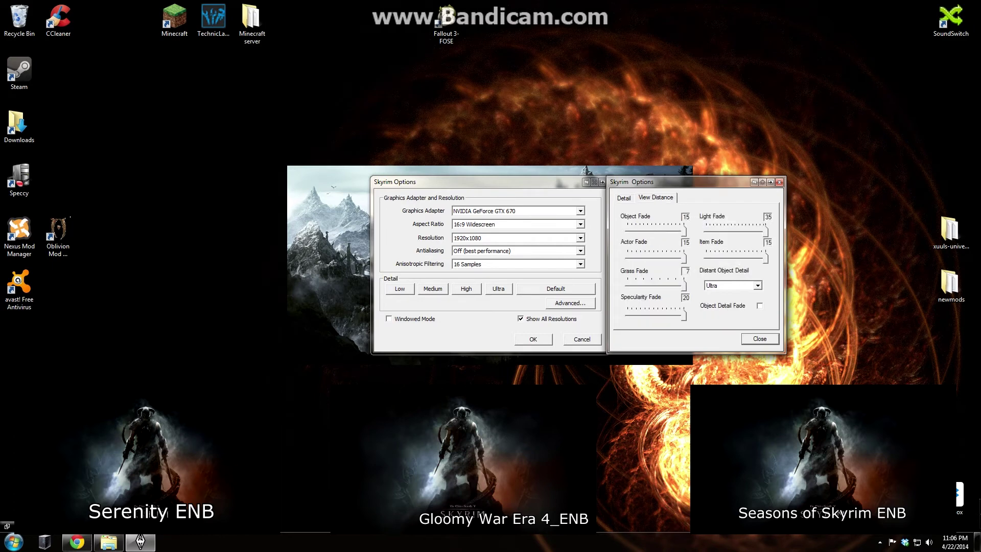
{"action": "mouse_move", "coordinate": [766, 230]}
{"action": "left_mouse_down"}
{"action": "mouse_move", "coordinate": [756, 231]}
{"action": "mouse_move", "coordinate": [761, 258]}
{"action": "mouse_move", "coordinate": [745, 258]}
{"action": "left_mouse_up"}
{"action": "mouse_move", "coordinate": [684, 232]}
{"action": "left_mouse_down"}
{"action": "mouse_move", "coordinate": [668, 232]}
{"action": "mouse_move", "coordinate": [683, 231]}
{"action": "left_mouse_up"}
Close the advanced settings window to return to the main Skyrim Options dialog.
{"action": "left_click", "coordinate": [760, 339]}
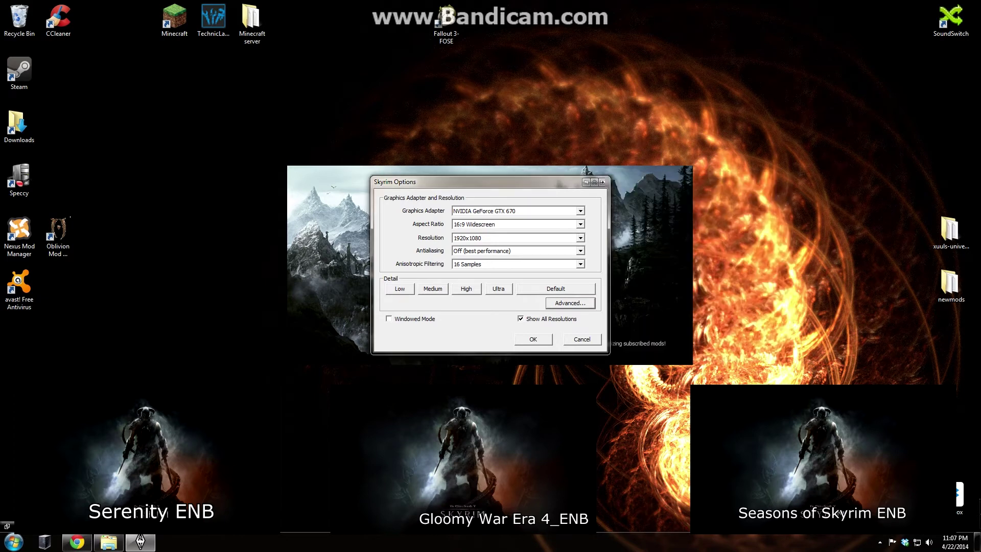